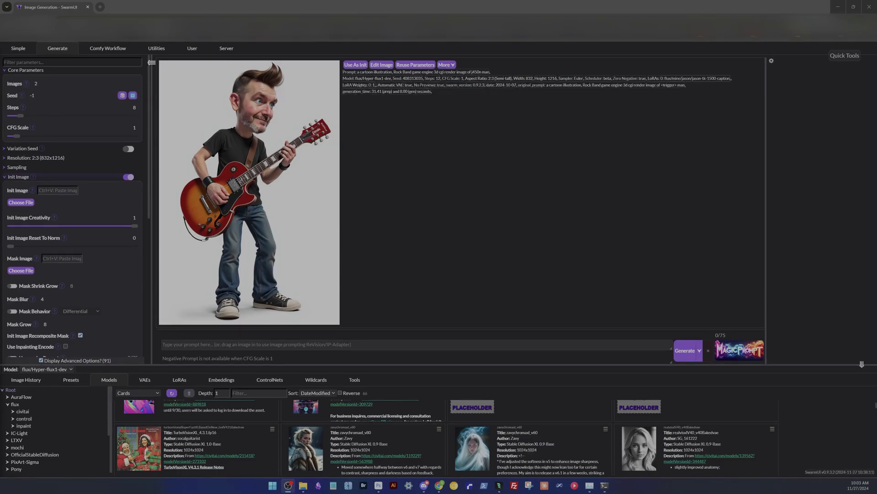
Open the cartoon guitarist image in the image editor and reveal its Options menu
click(381, 65)
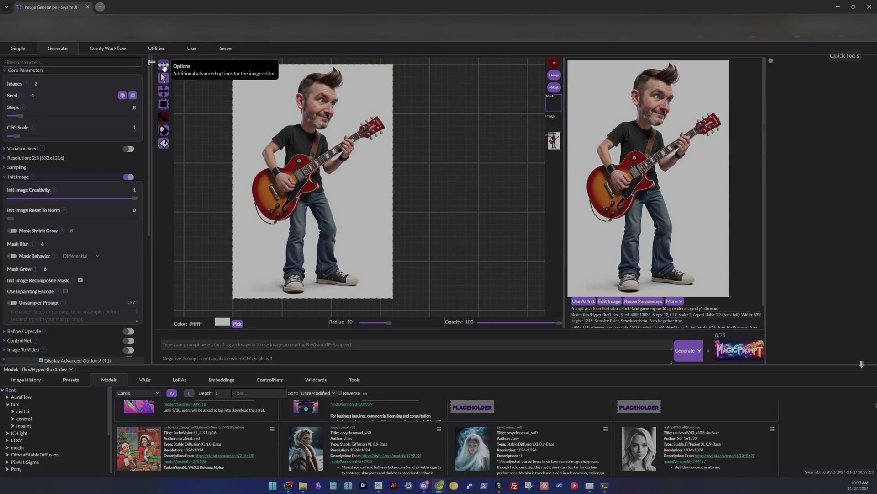
click(165, 66)
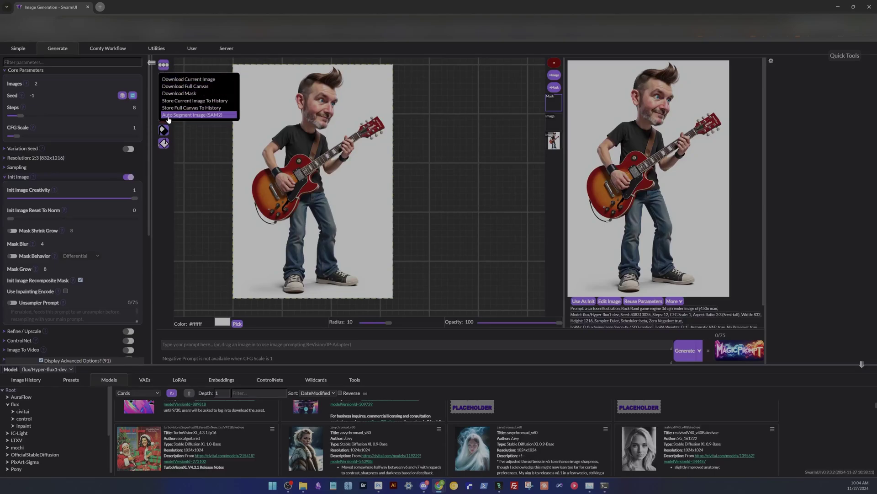
Auto-segment the guitarist with SAM2, then paint-bucket the mask layer's red background white
click(196, 115)
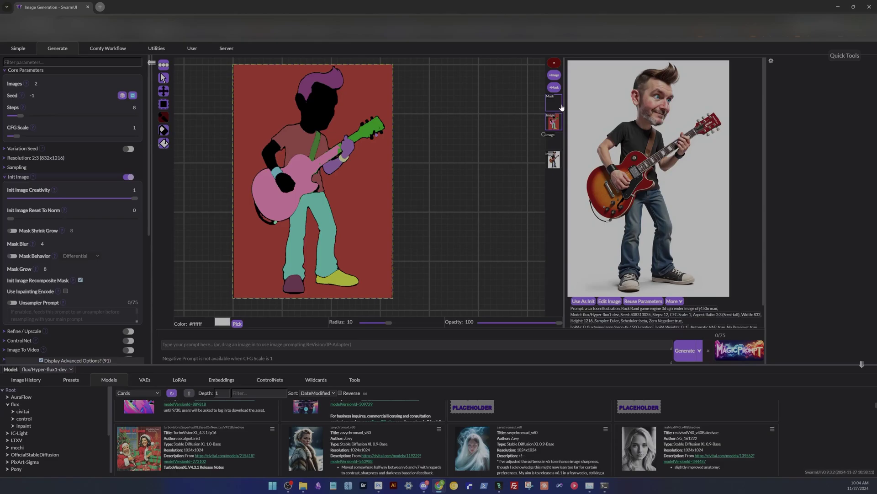
click(557, 106)
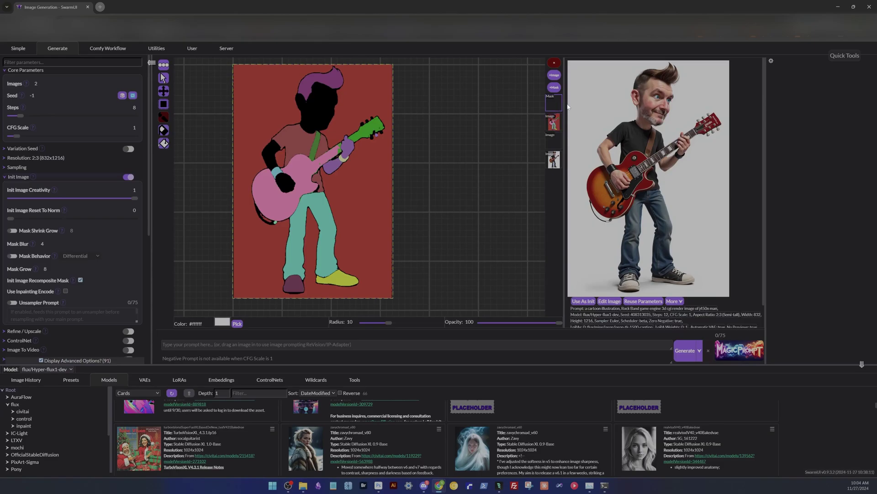
click(163, 144)
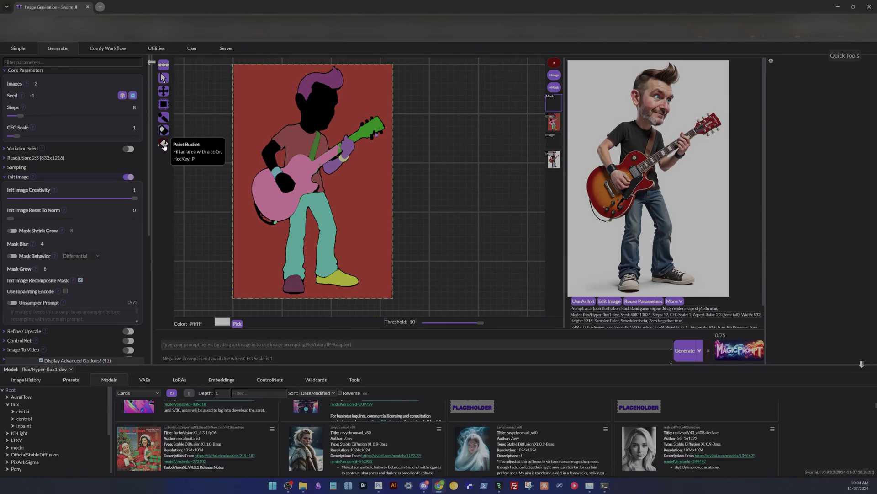
click(262, 99)
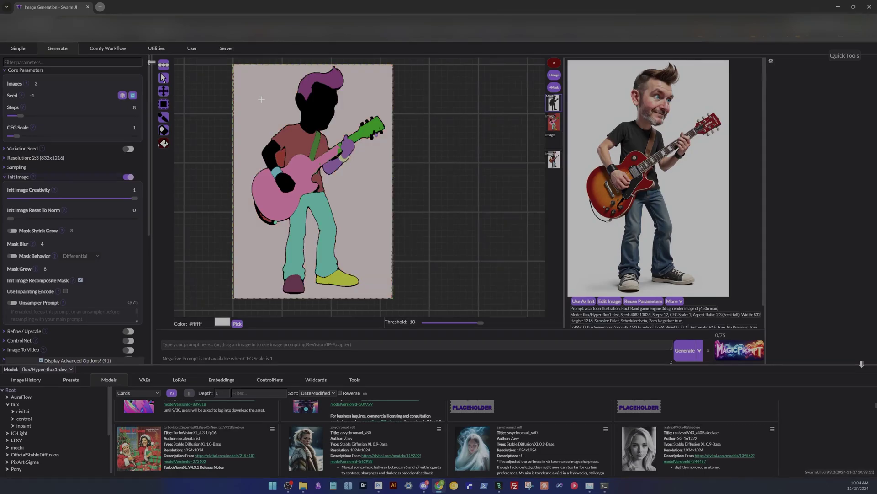
Lower the mask layer's opacity so the guitarist image shows through
right_click(555, 127)
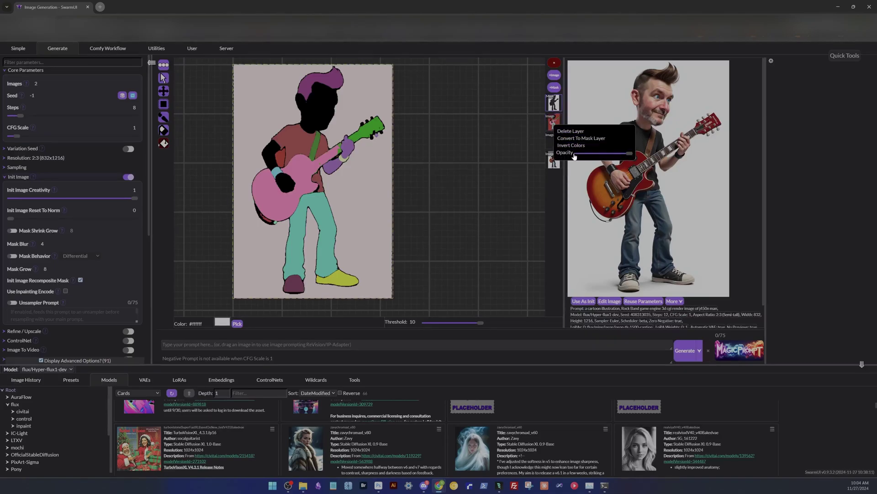
drag(629, 154, 578, 158)
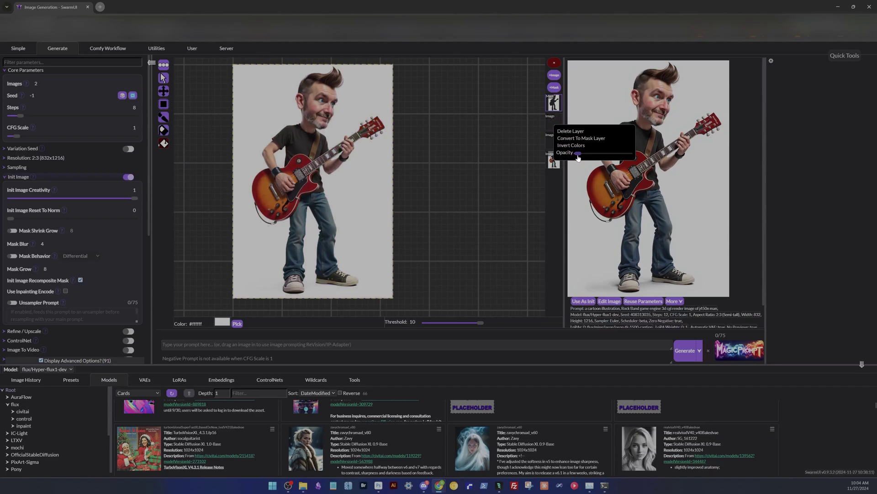
click(554, 108)
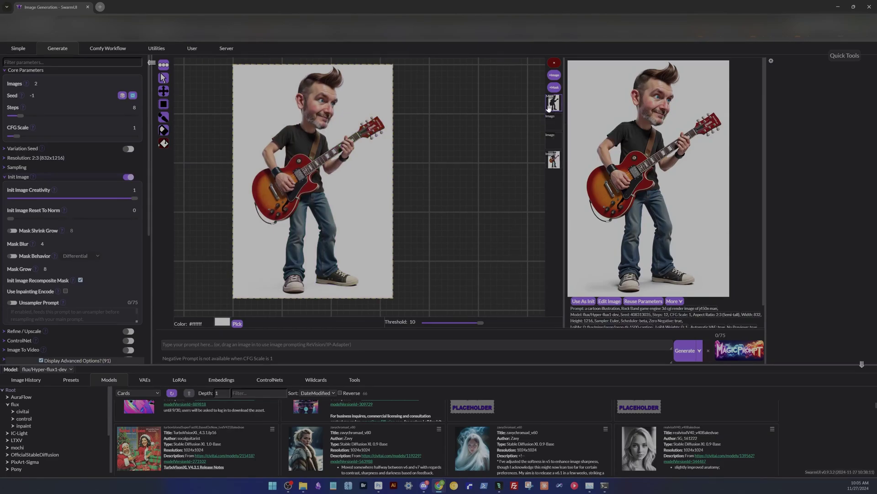
Generate with the prompt 'a bust city street corner'
click(234, 349)
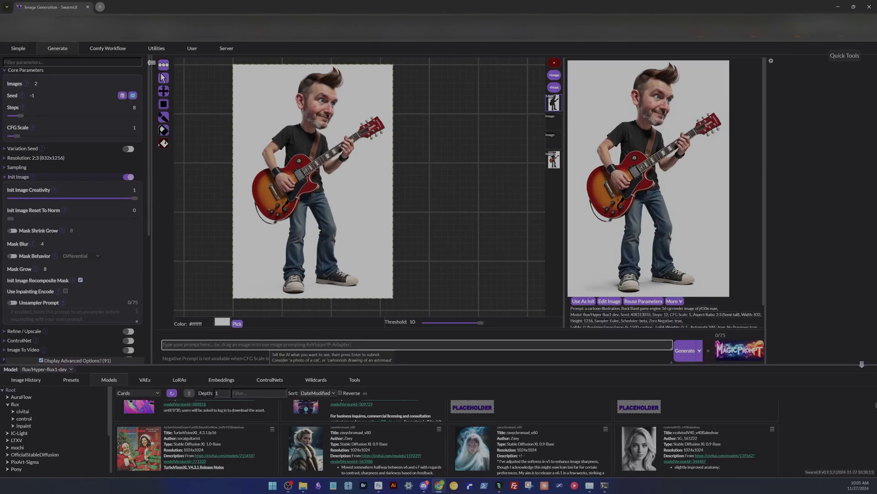
text(a bust city)
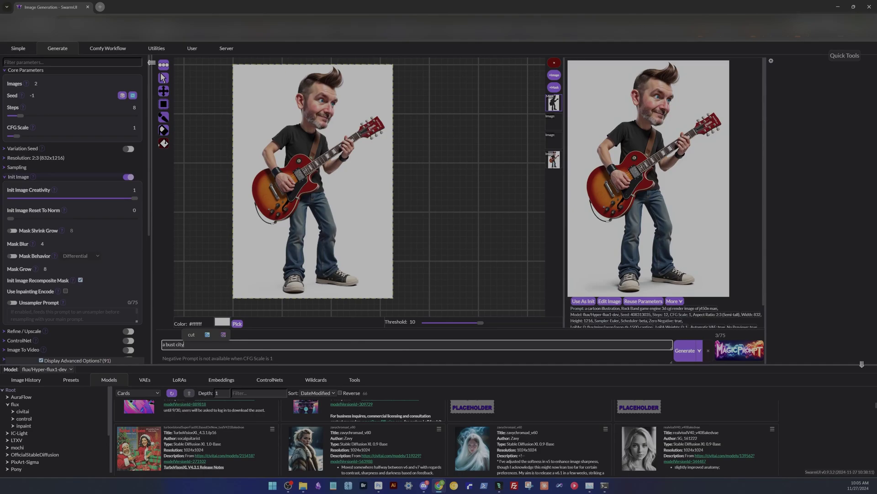
text( street corner)
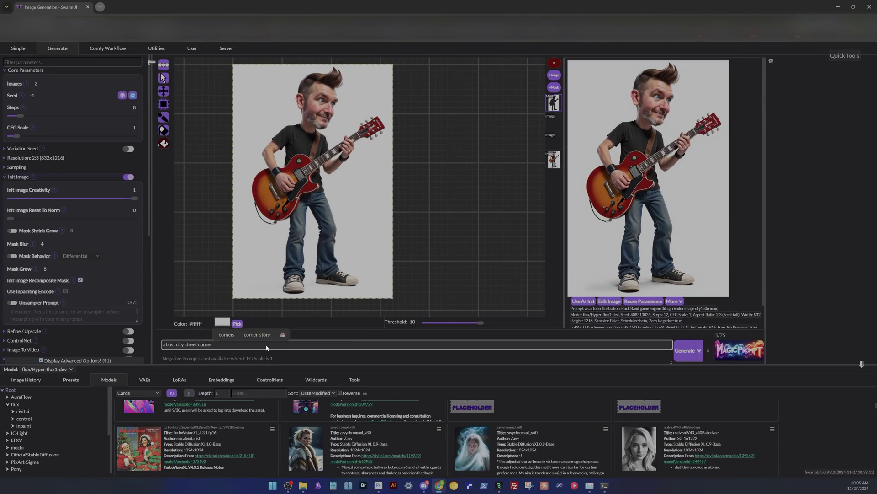
click(678, 355)
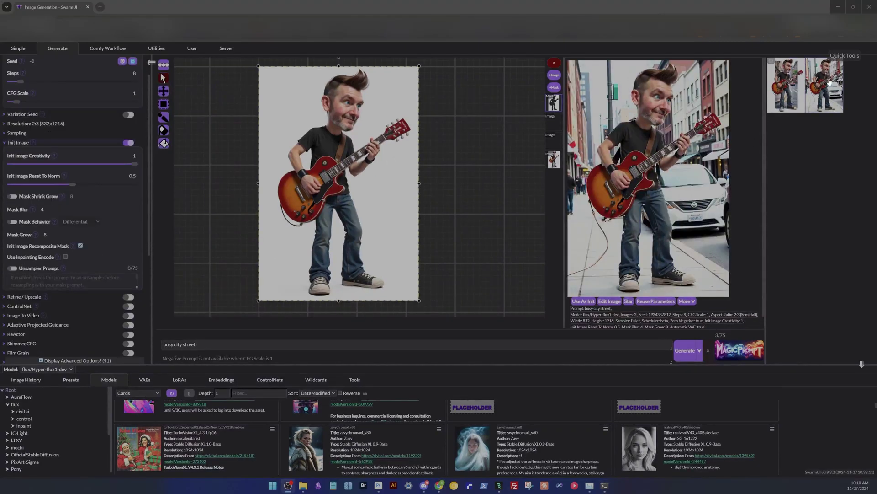
click(646, 180)
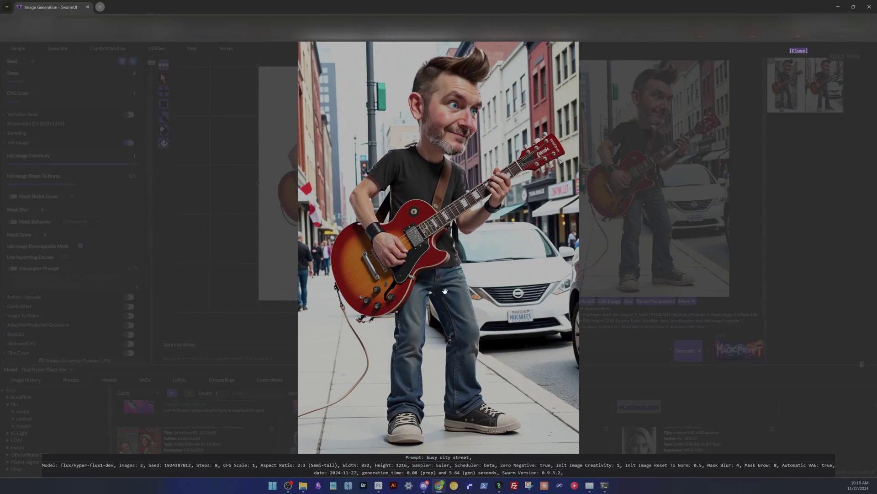
key(Right)
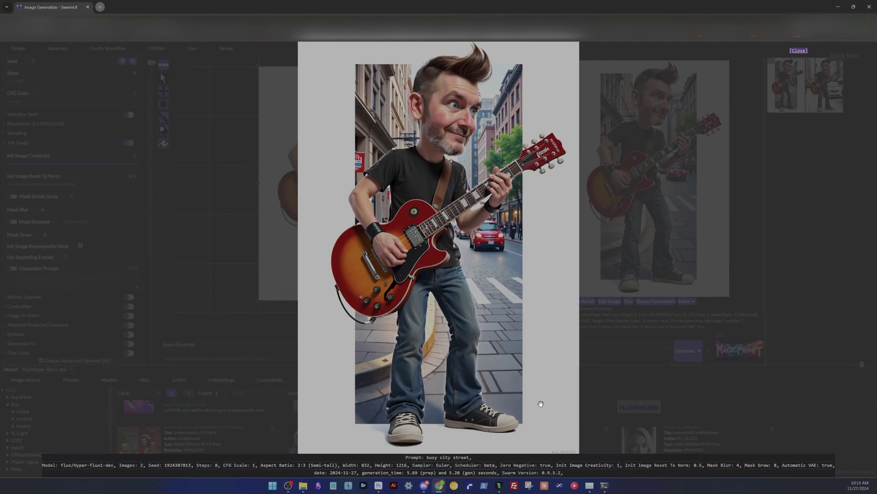
key(Right)
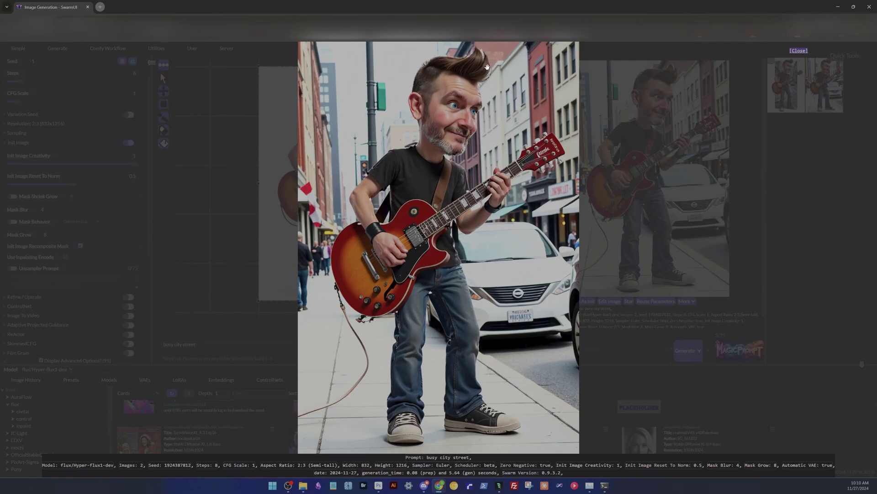
click(789, 296)
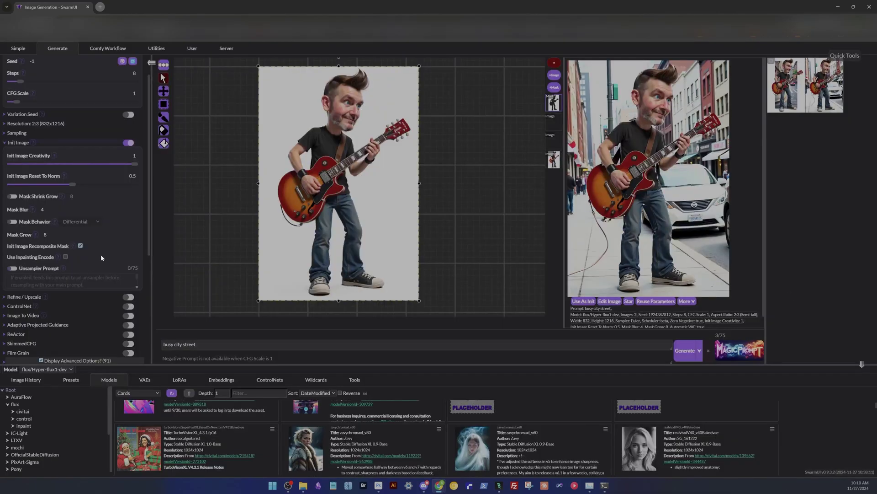
scroll(102, 257, down, 1)
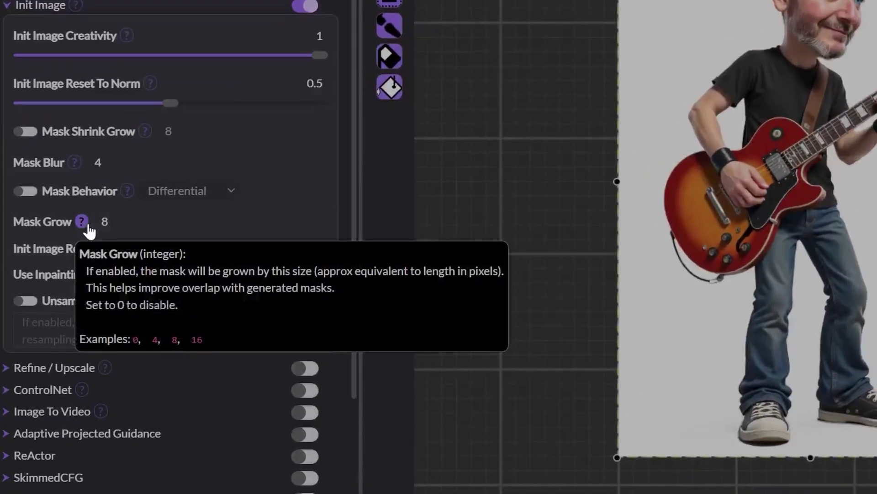
click(106, 222)
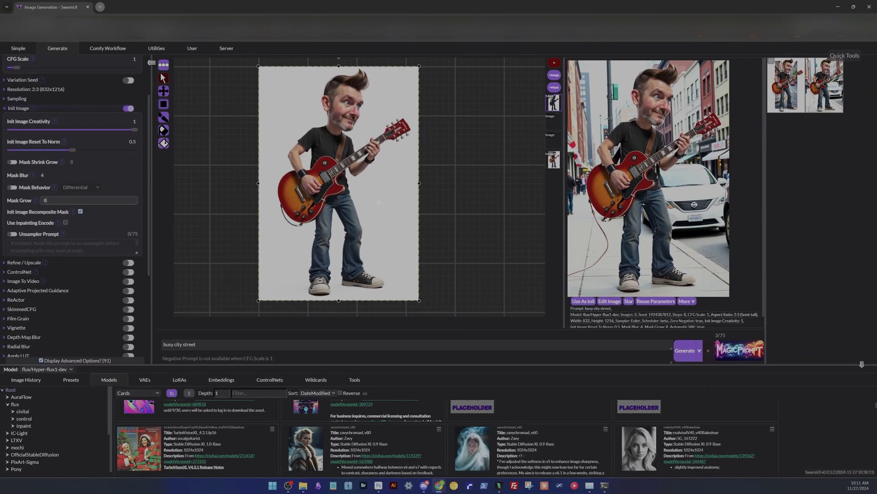
click(555, 123)
right_click(556, 126)
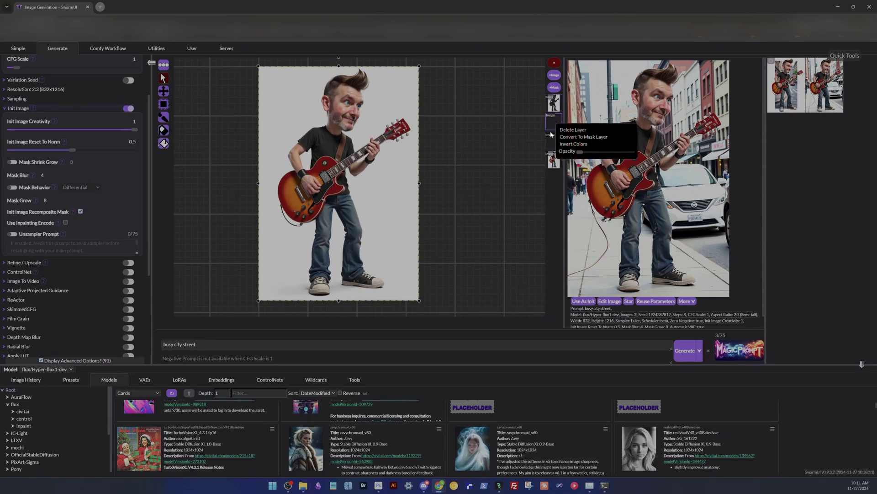
drag(581, 153, 633, 153)
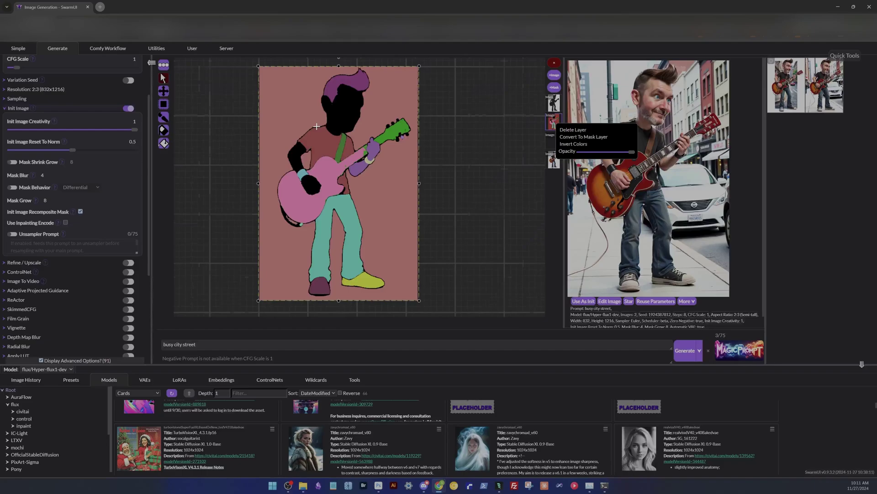
scroll(318, 125, up, 5)
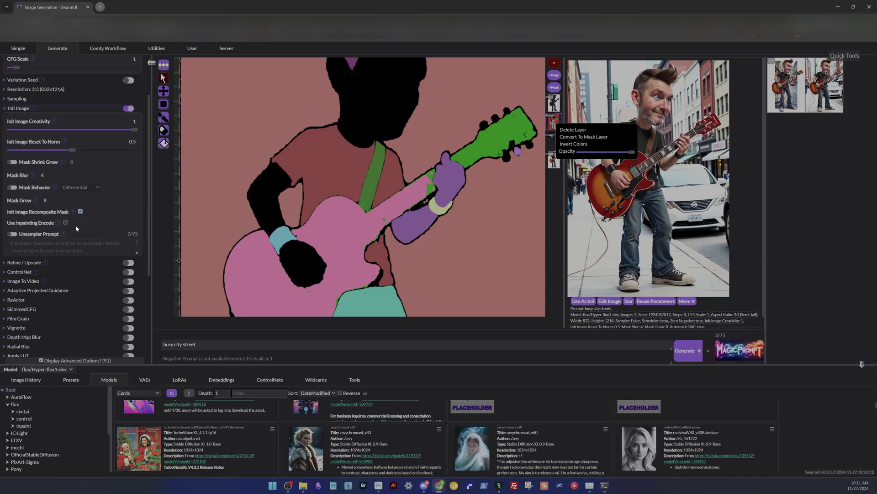
click(36, 200)
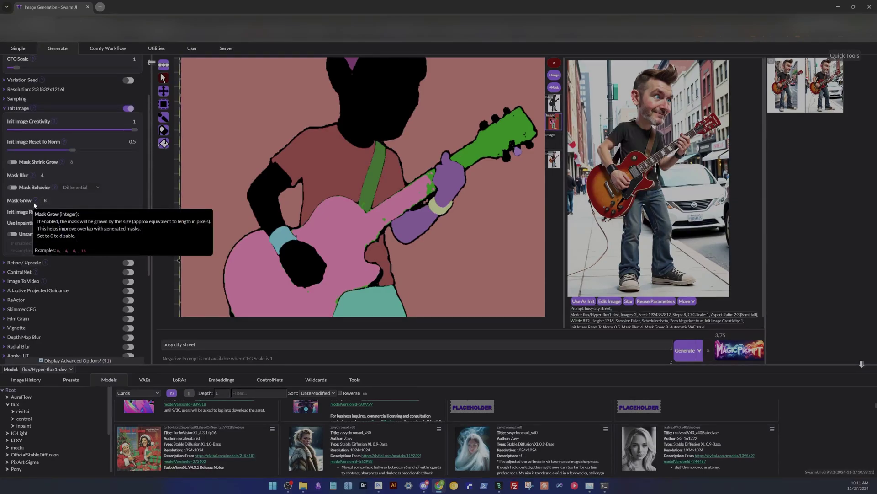
click(130, 185)
scroll(492, 204, down, 5)
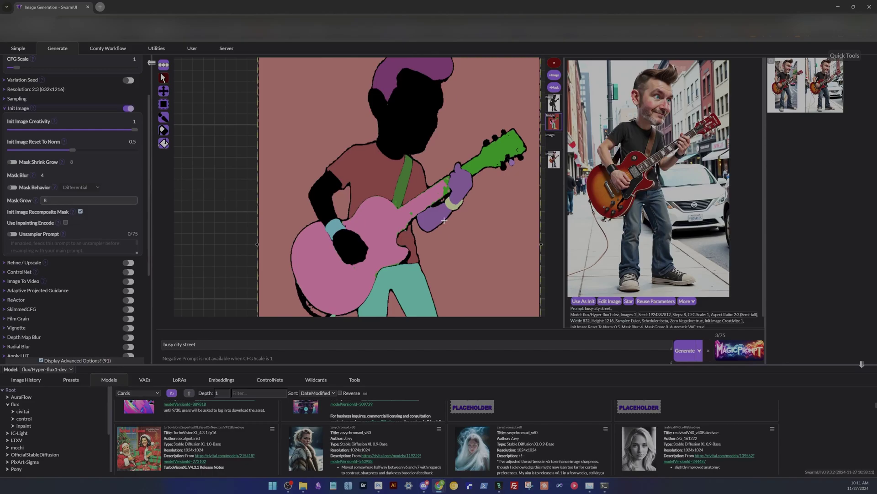
right_click(555, 122)
drag(636, 147, 617, 147)
click(589, 148)
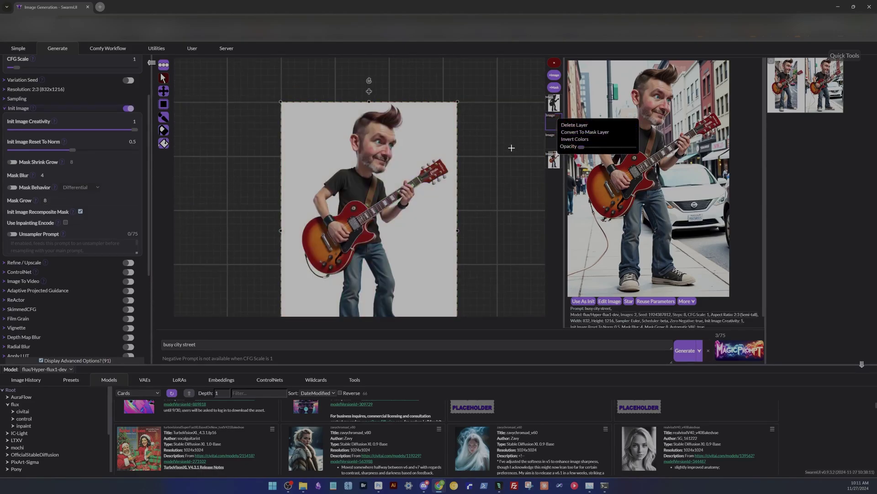
scroll(261, 194, down, 1)
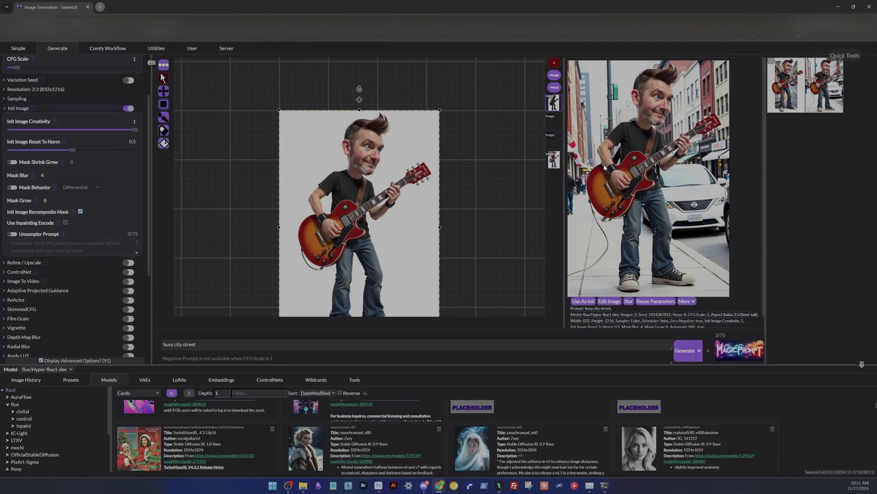
click(602, 194)
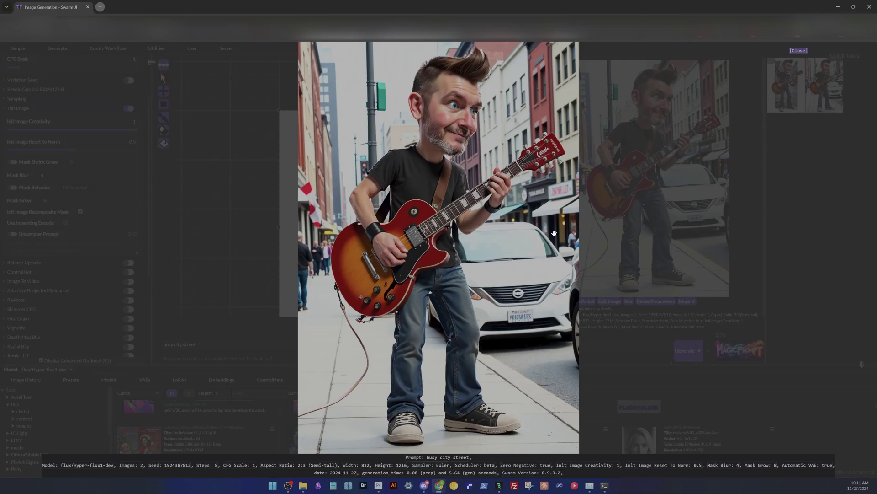
key(Right)
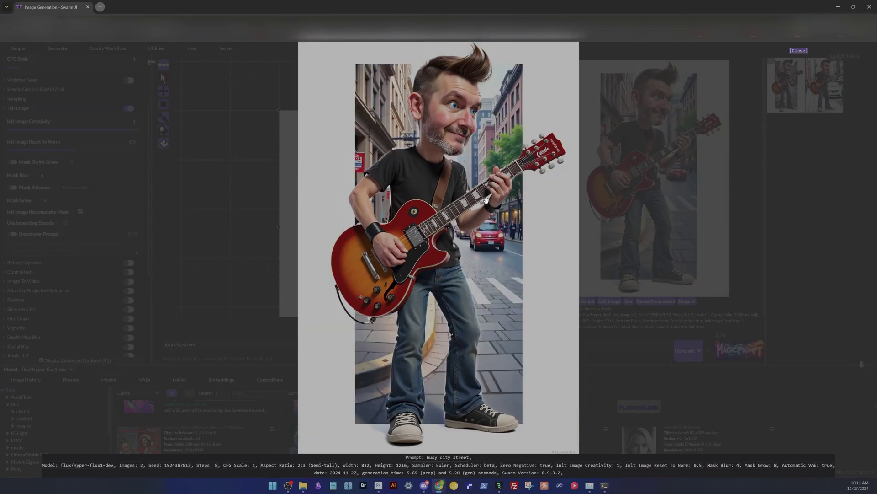
key(Left)
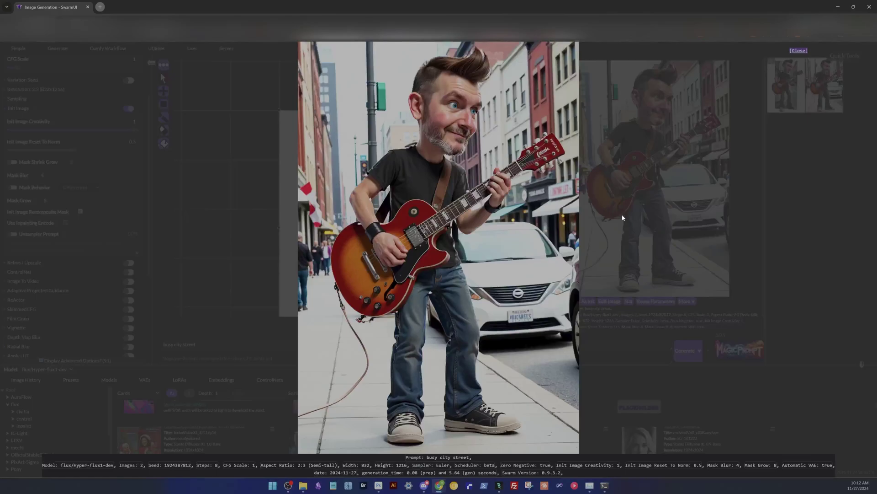
click(773, 256)
scroll(509, 228, down, 2)
scroll(498, 230, up, 2)
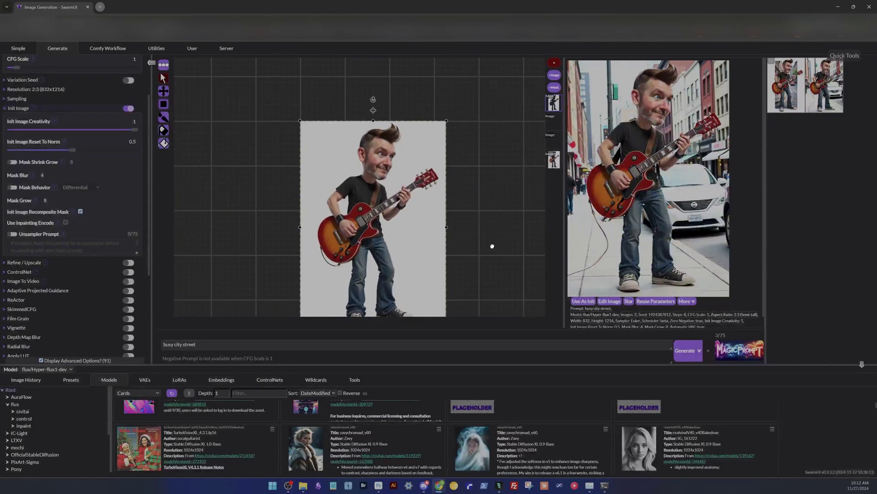